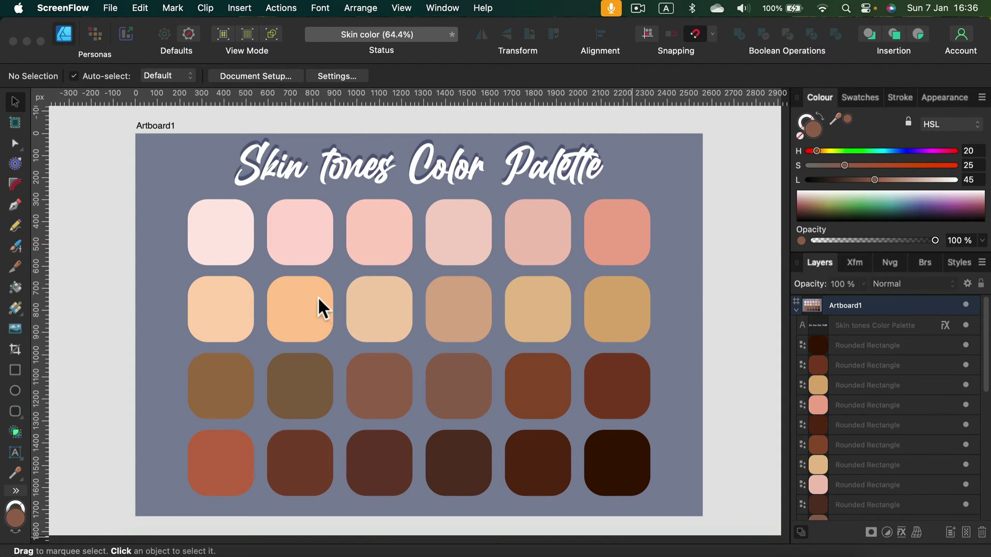
- Pan the artboard right, draw a proportional heart to its left, and sample the first pale pink swatch onto it
drag(152, 292, 221, 265)
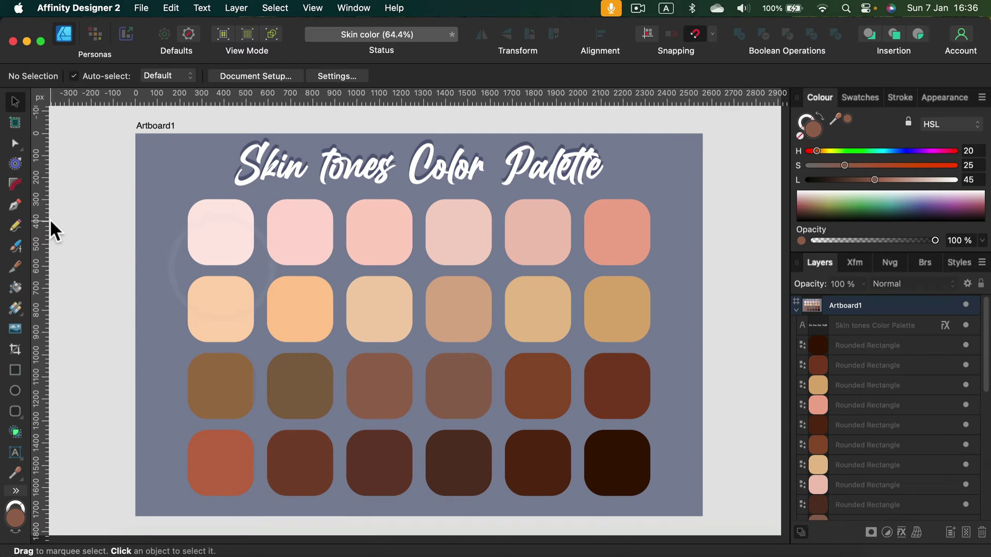
key(space)
drag(157, 276, 261, 296)
click(16, 411)
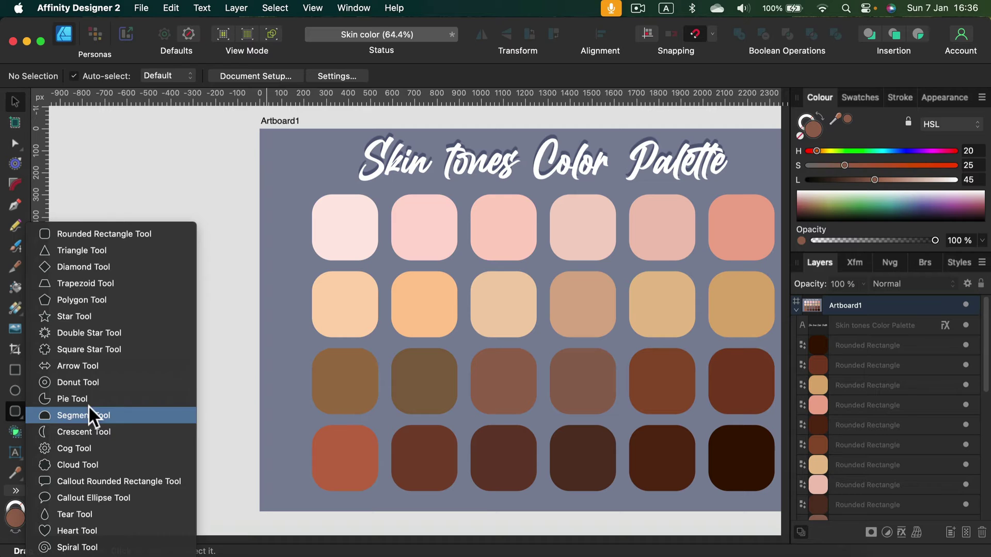
click(119, 522)
drag(90, 233, 206, 367)
key(shift)
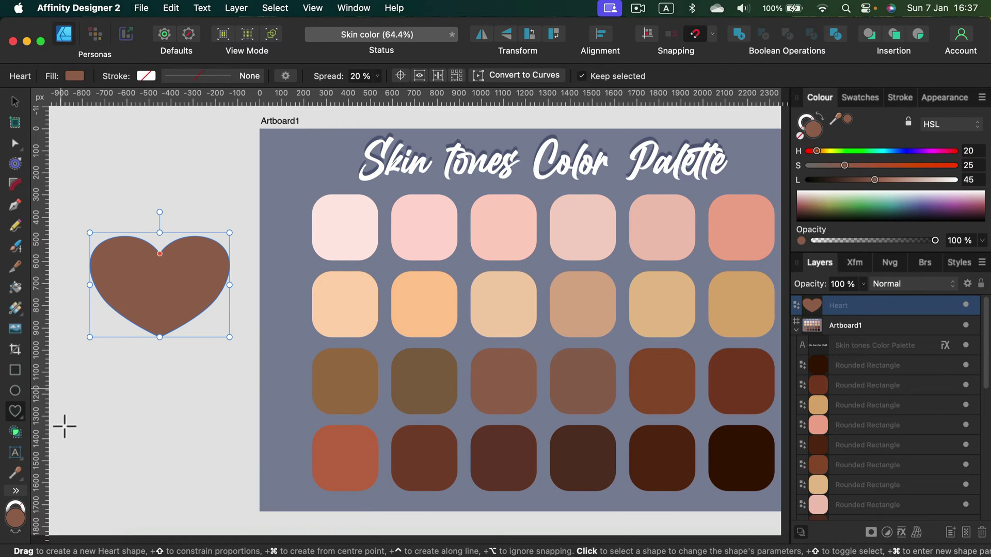
click(15, 472)
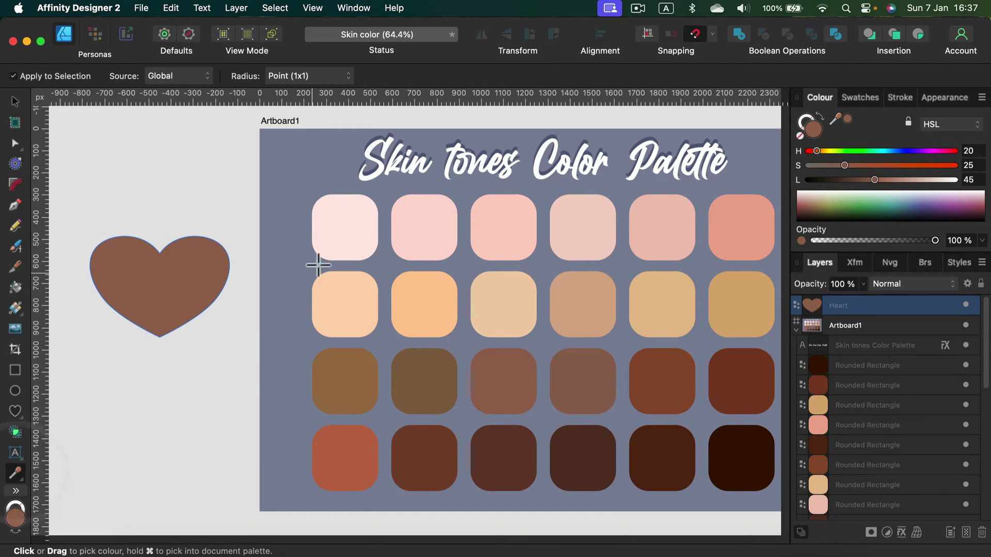
click(355, 227)
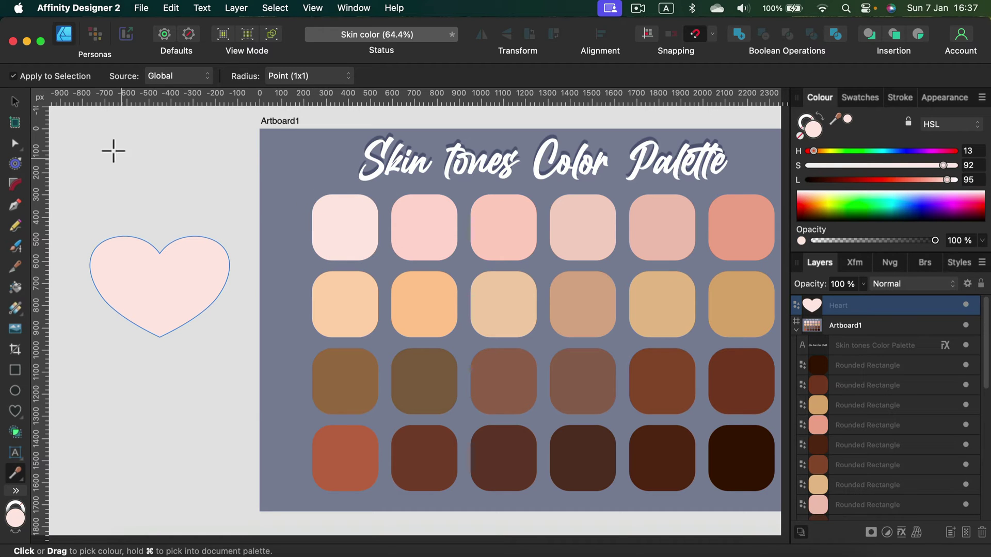
- Select the heart and fill it with a tan sampled from the artboard
click(15, 102)
click(147, 148)
click(194, 275)
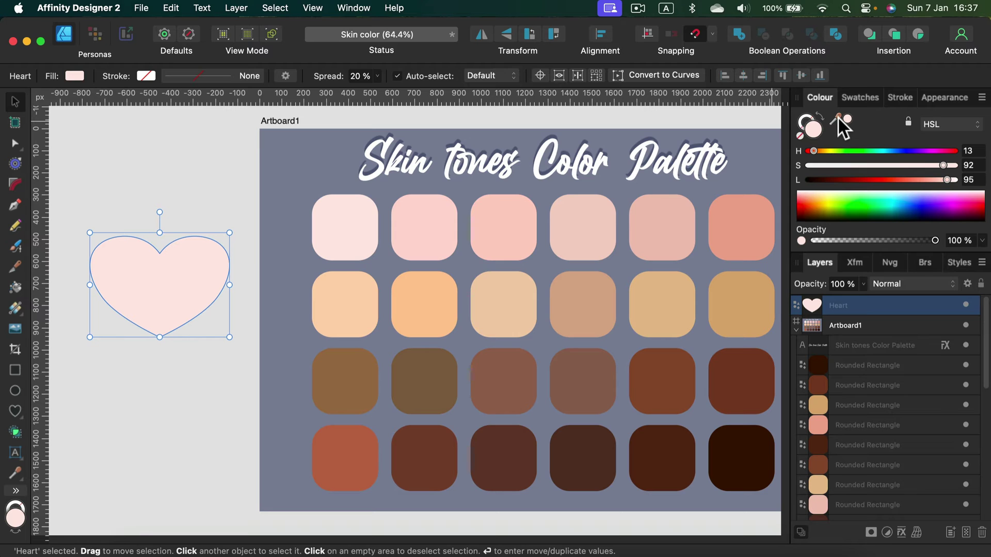
drag(836, 117, 593, 299)
click(847, 118)
- Try sampled dark browns on the heart, ending with red-brown HSL 19, 39, 51
drag(833, 121, 656, 384)
click(848, 118)
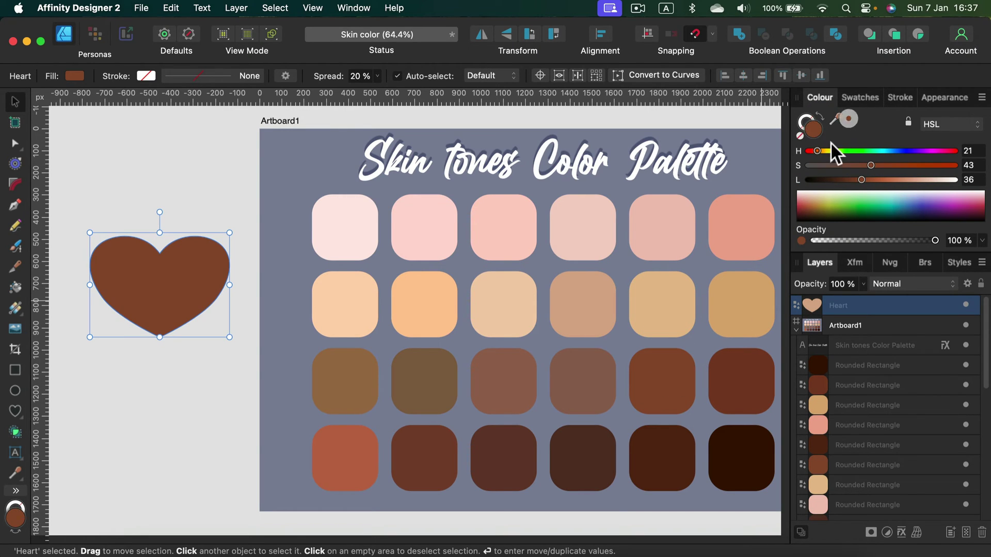
drag(835, 122, 498, 453)
click(849, 118)
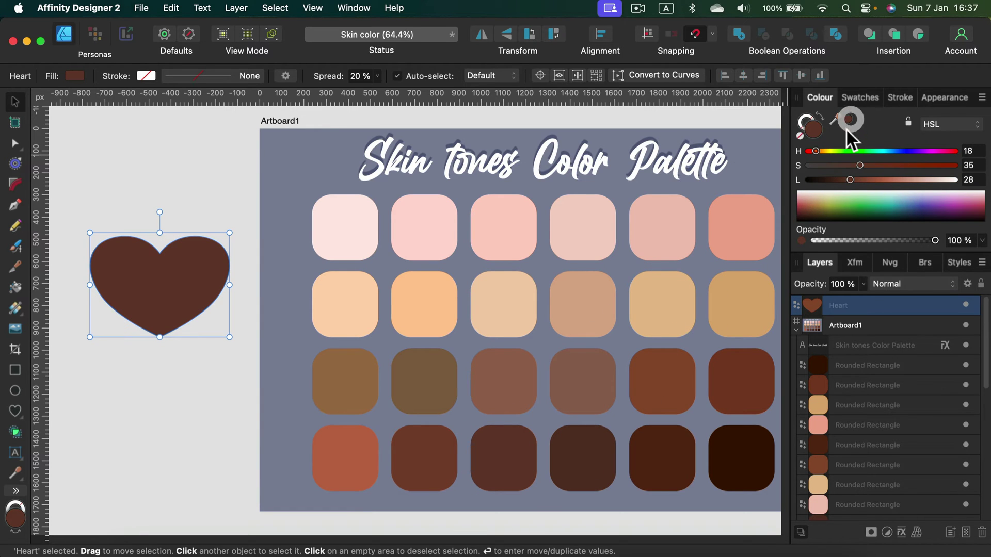
drag(834, 121, 347, 462)
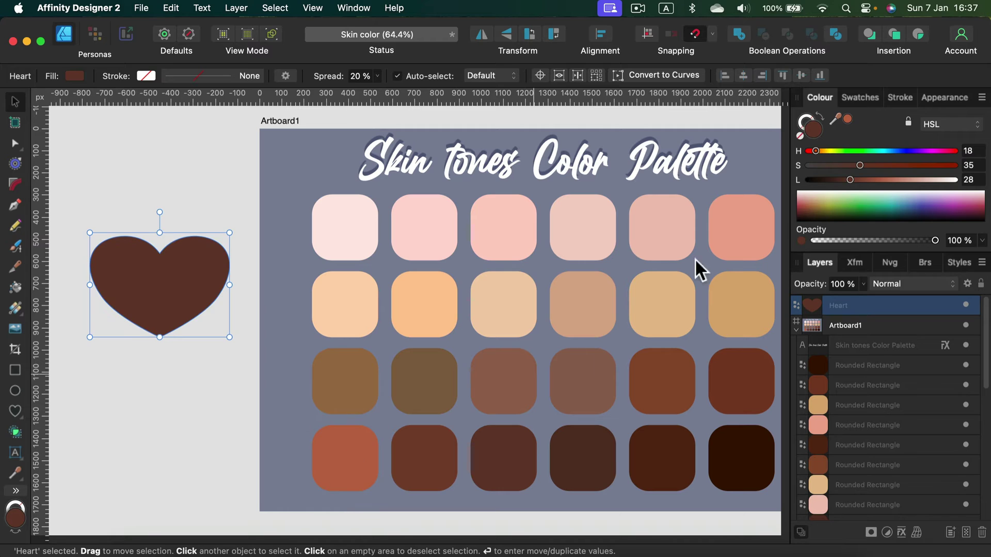
click(846, 119)
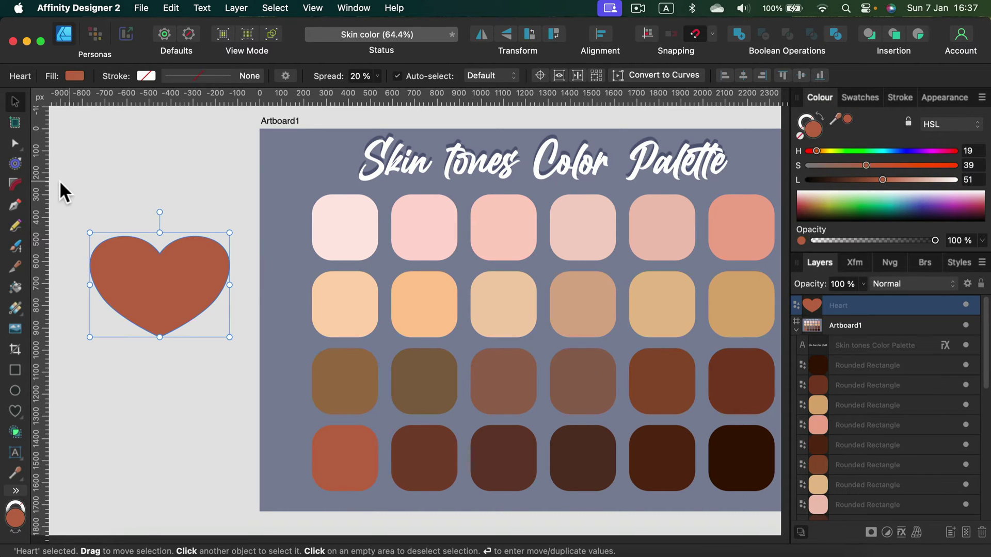
- Fill the heart with the second-row tan (HSL 34, 49, 66), then deselect it
click(15, 204)
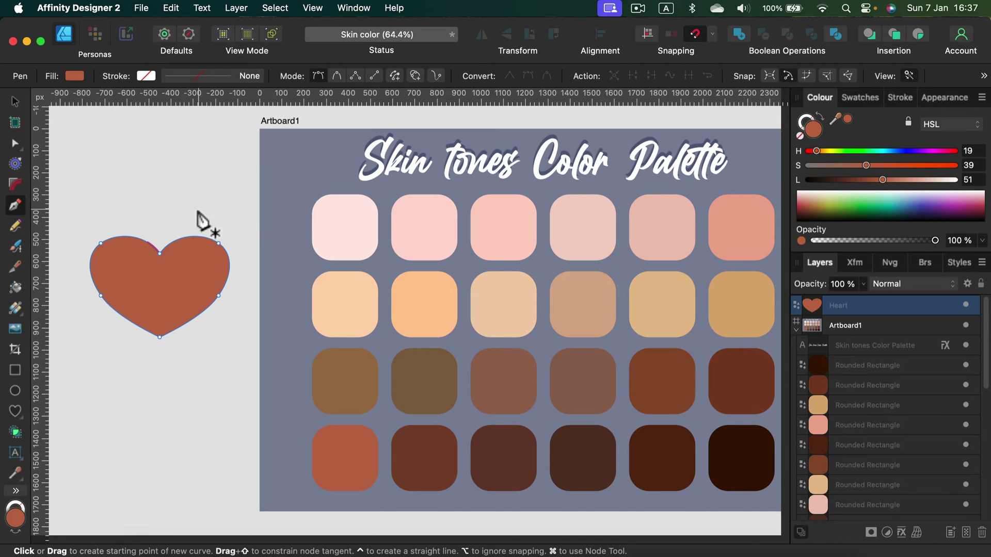
drag(834, 119, 736, 282)
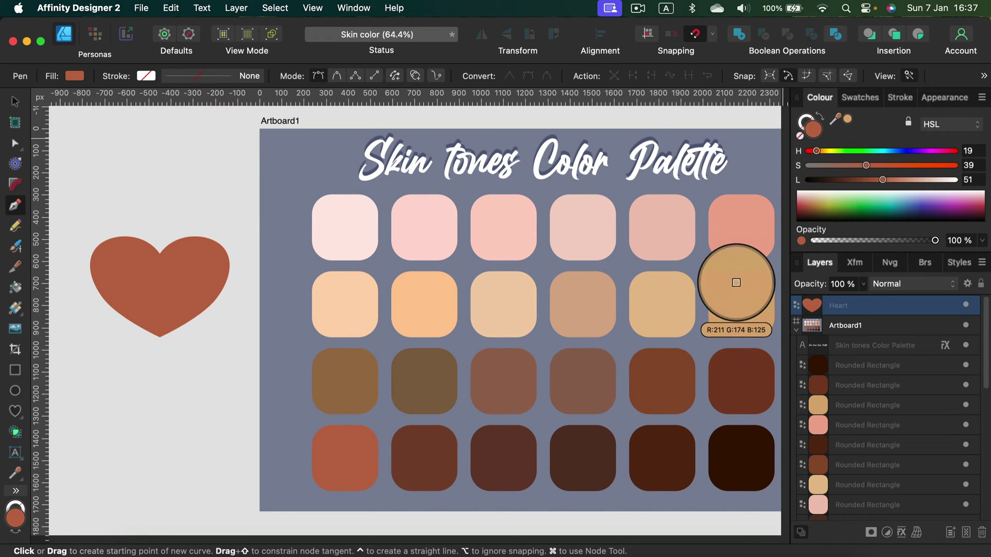
click(847, 120)
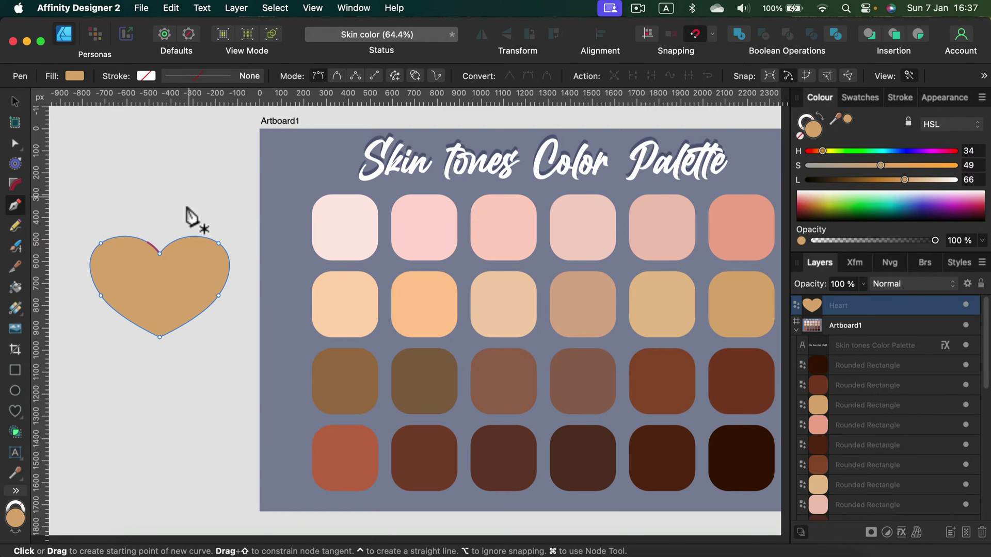
click(13, 99)
click(187, 166)
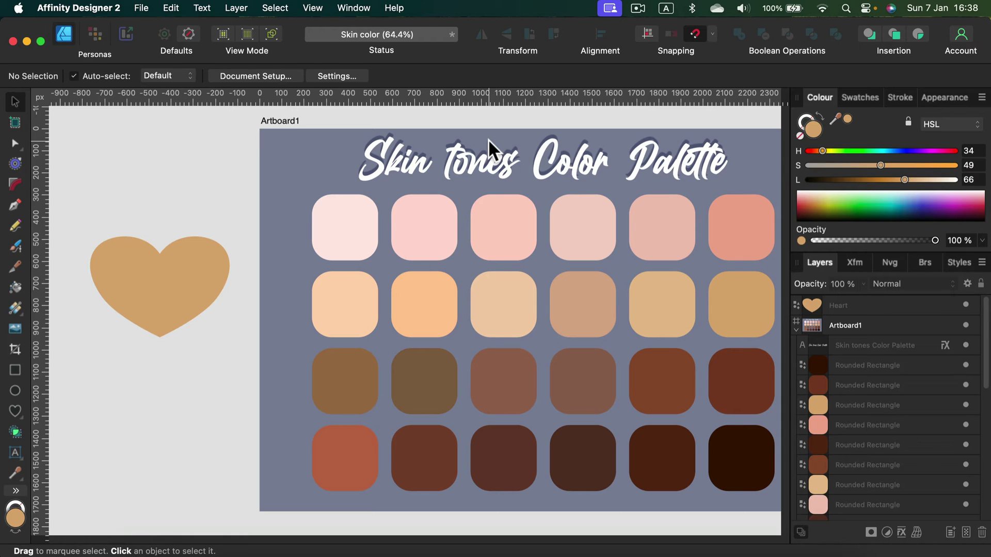
- Delete the test heart and pan the artboard back into view
click(164, 168)
click(196, 284)
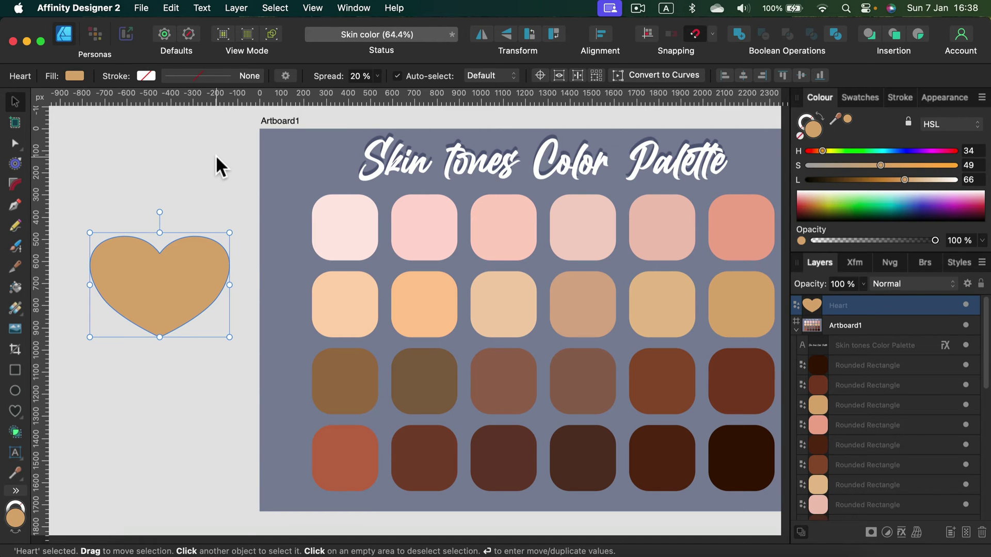
key(BackSpace)
drag(631, 296, 516, 299)
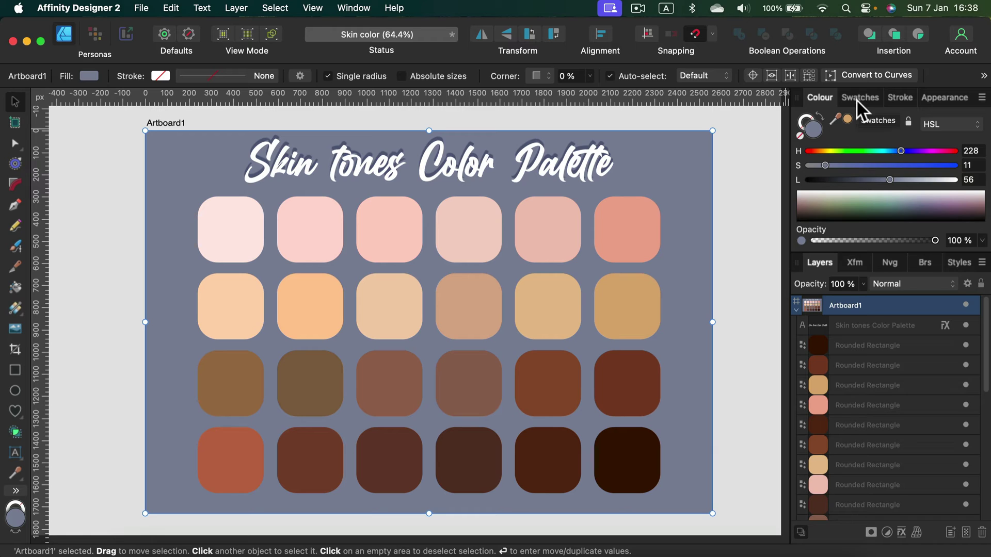
- Show the Swatches panel, check the Window menu and palette list, and narrow the window
click(857, 99)
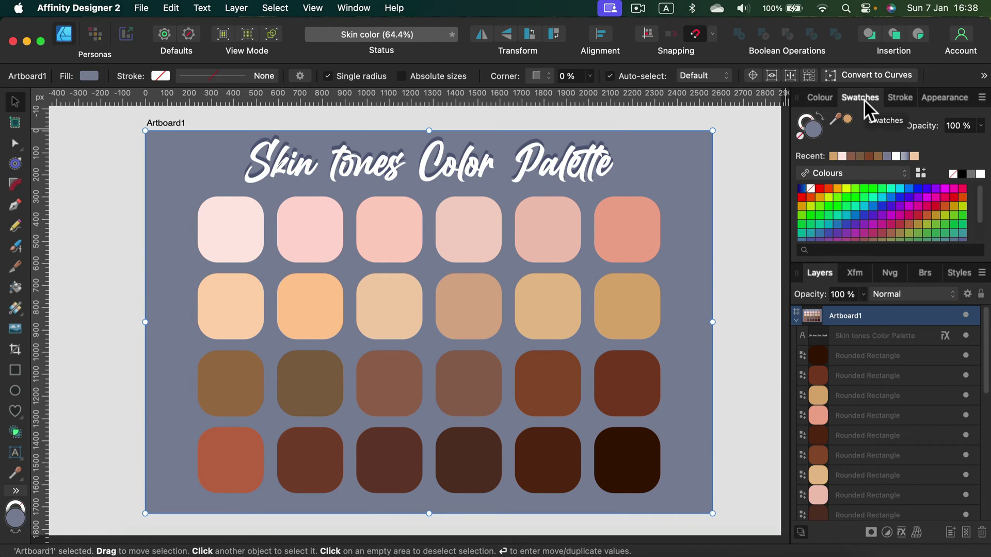
click(354, 8)
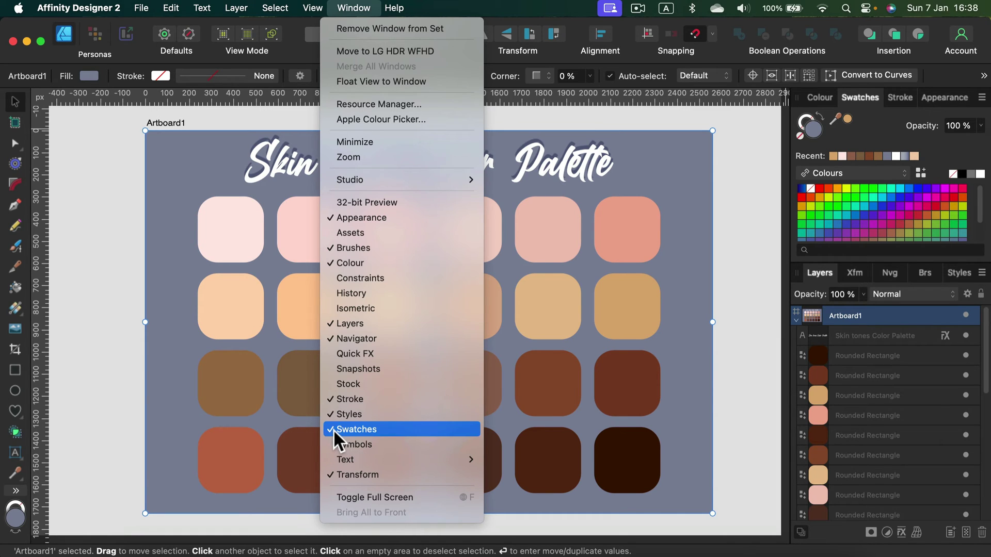
click(859, 97)
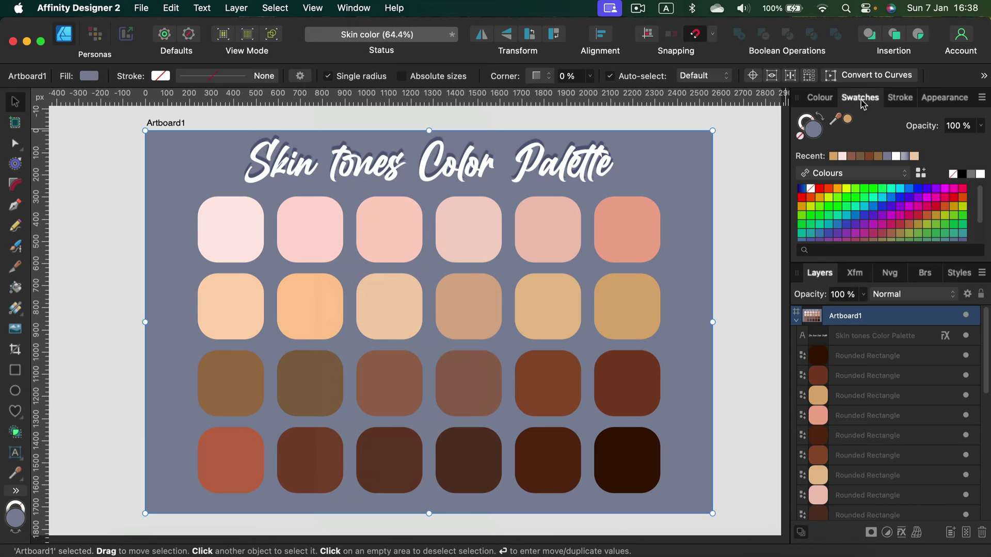
click(891, 174)
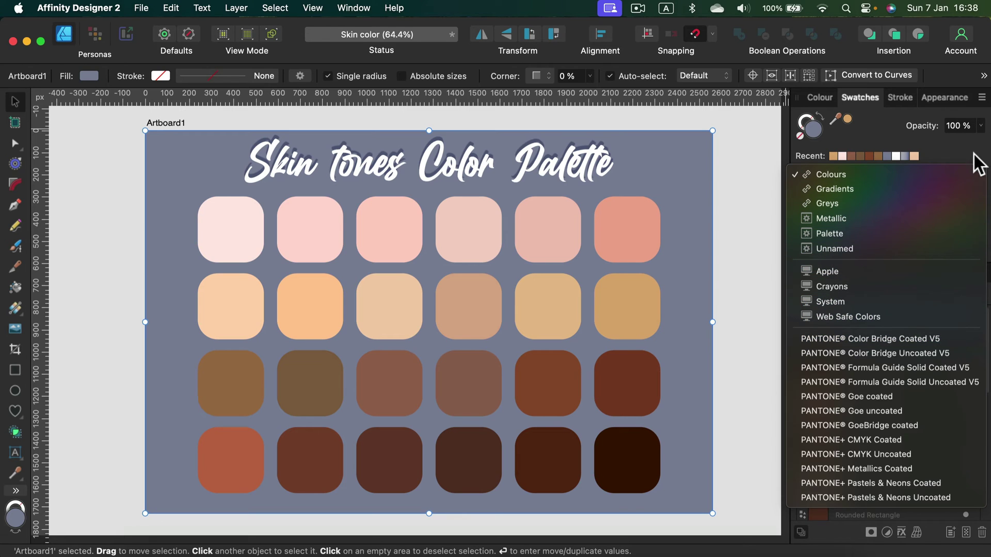
click(961, 147)
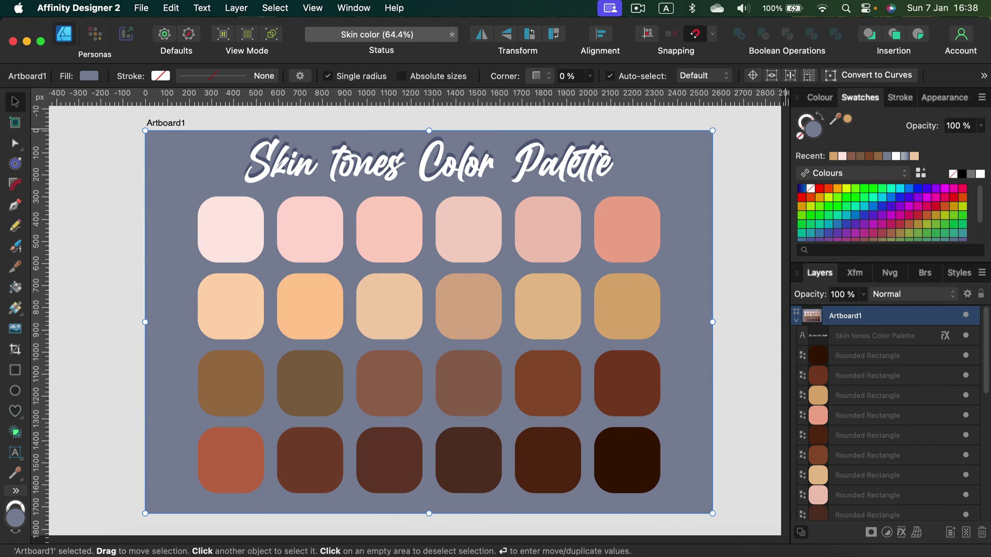
drag(983, 24, 948, 23)
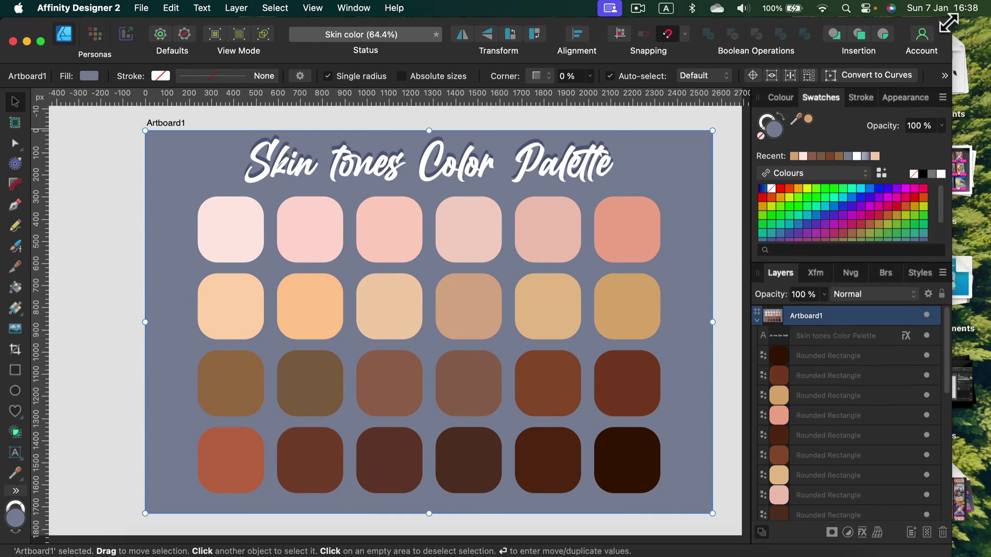
- Add a document palette named 'Skin Tones' from the Swatches panel menu
click(945, 100)
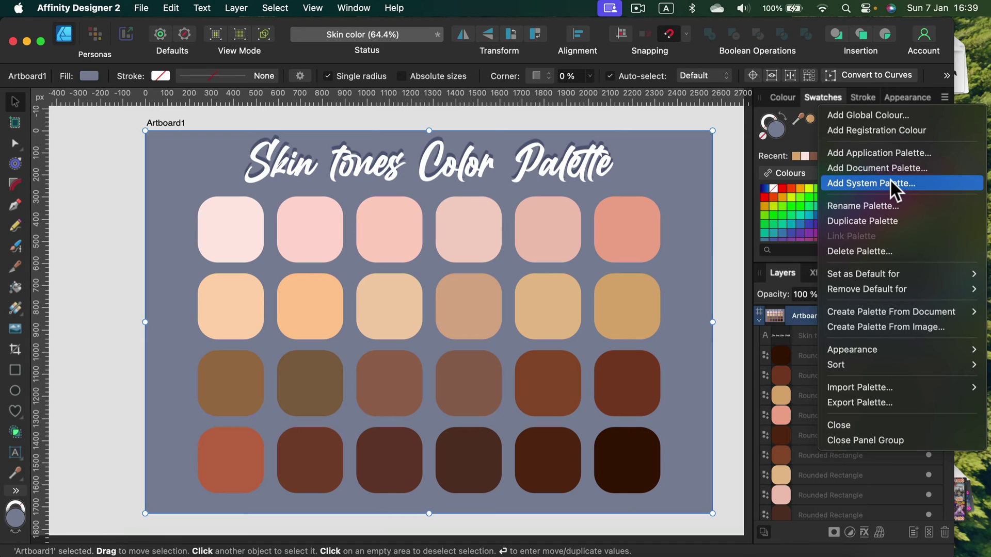
click(883, 153)
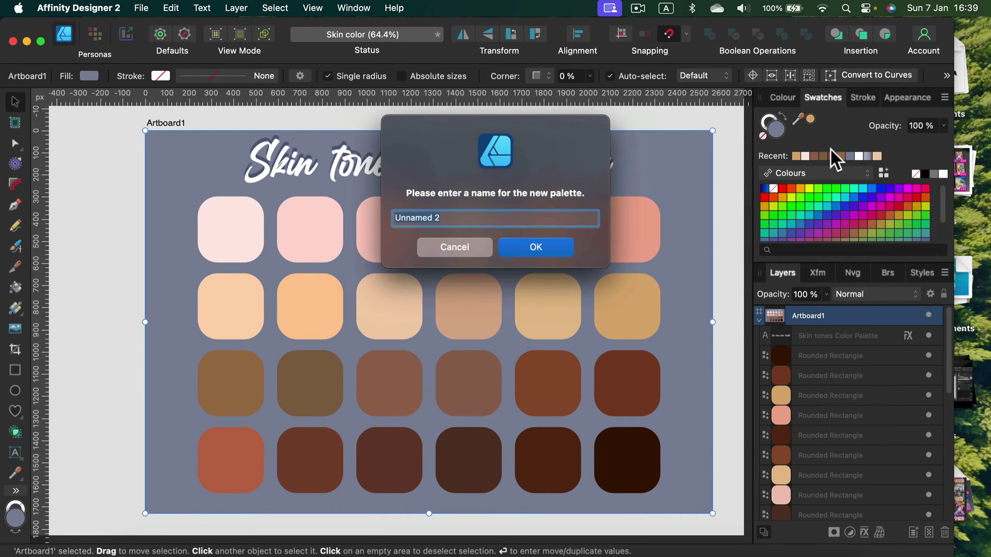
drag(534, 151, 489, 241)
text(S)
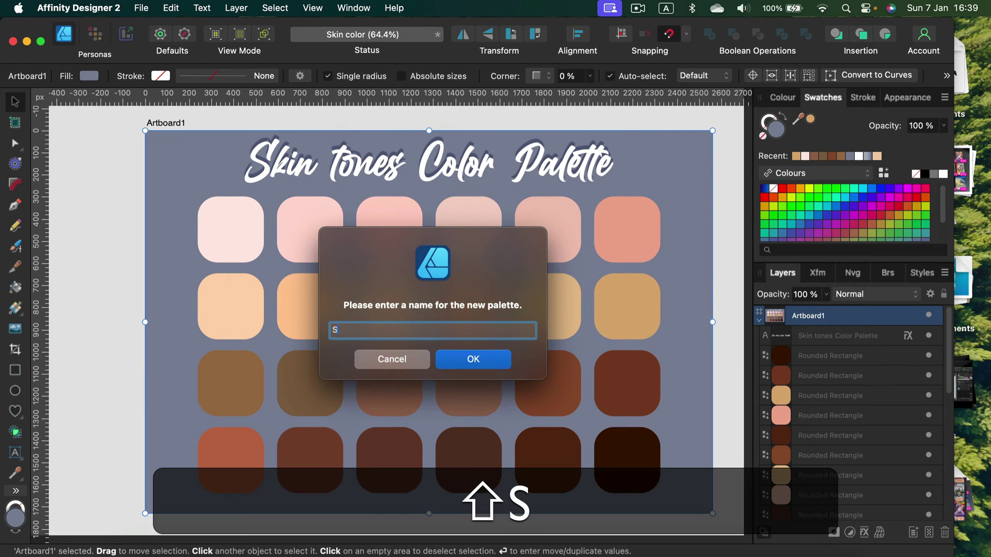
text(kin Tones)
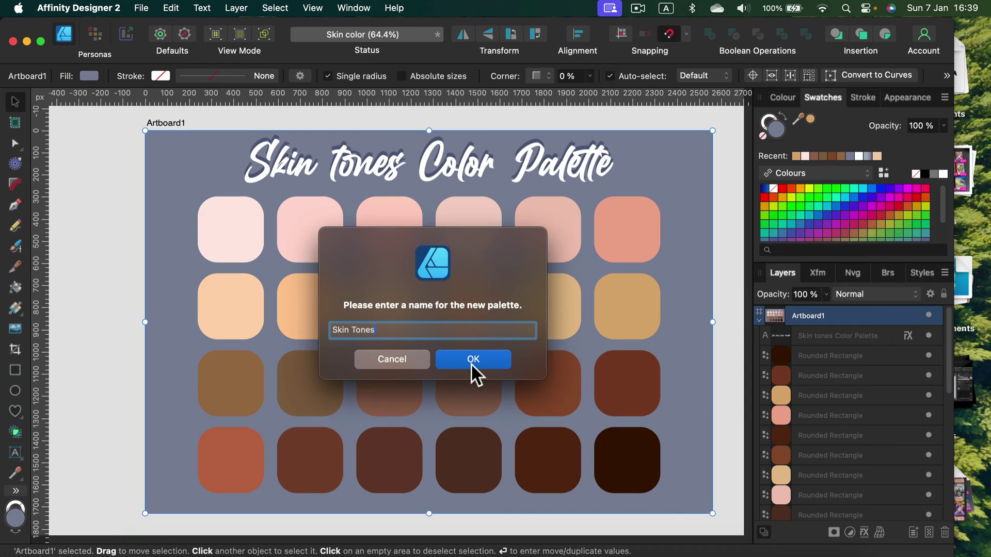
click(472, 360)
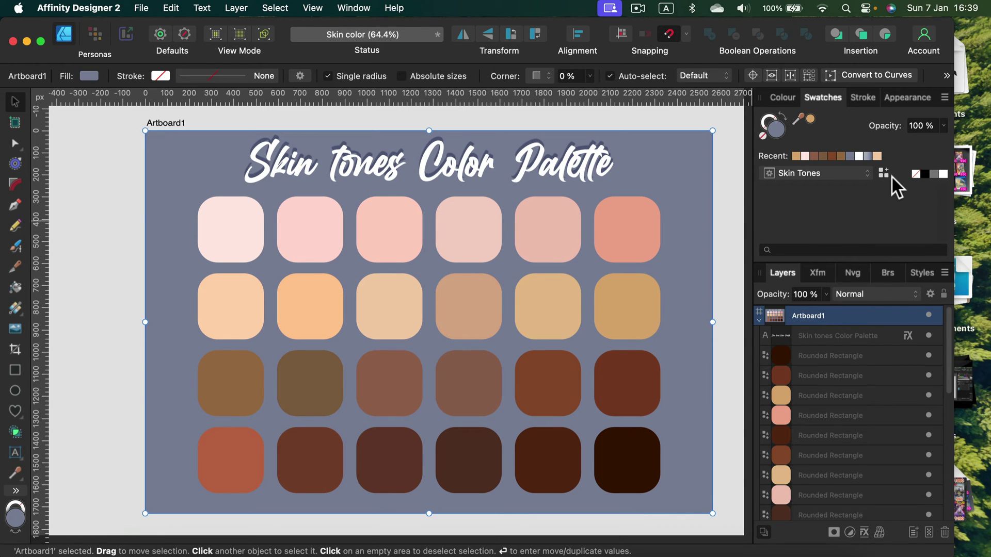
- Add the six pink squares of the first row to Skin Tones
click(242, 230)
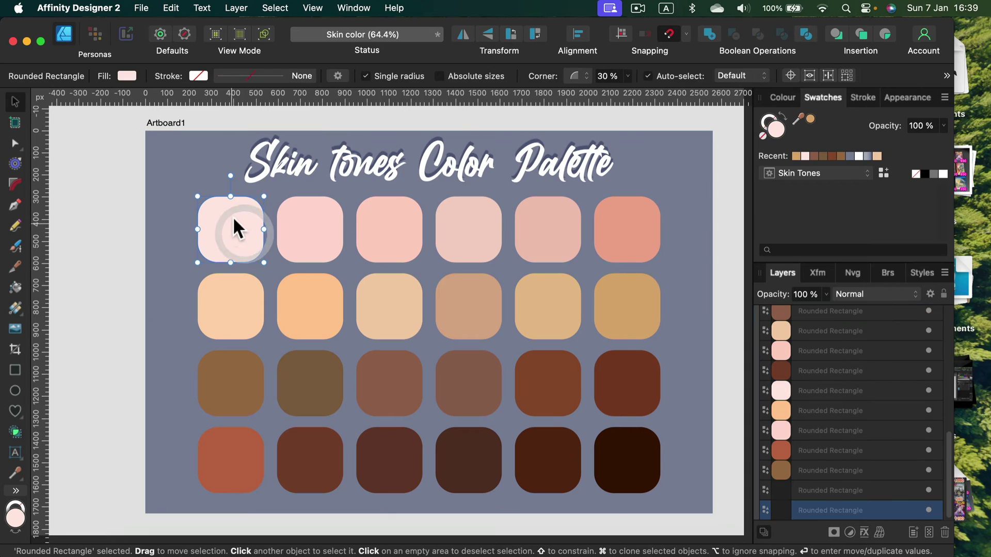
click(885, 174)
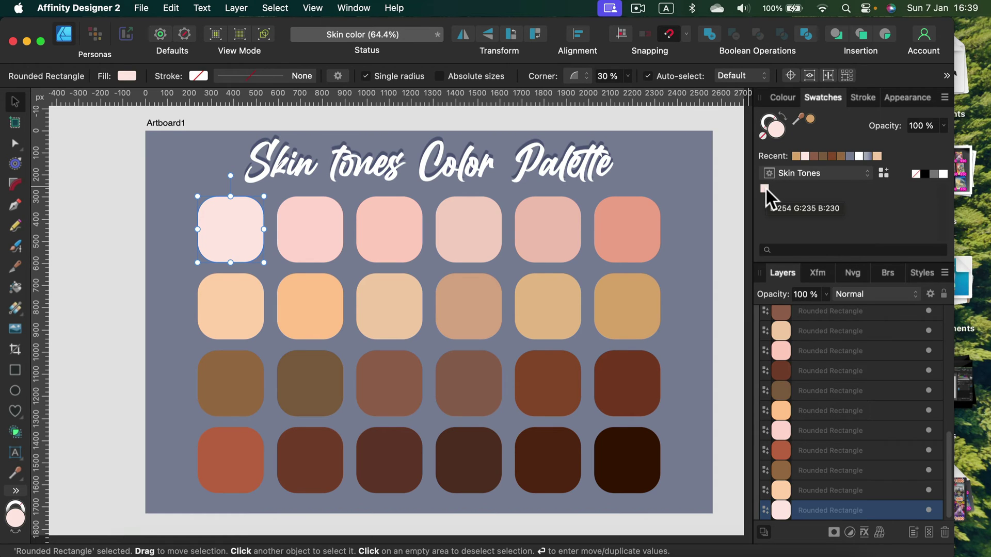
click(300, 243)
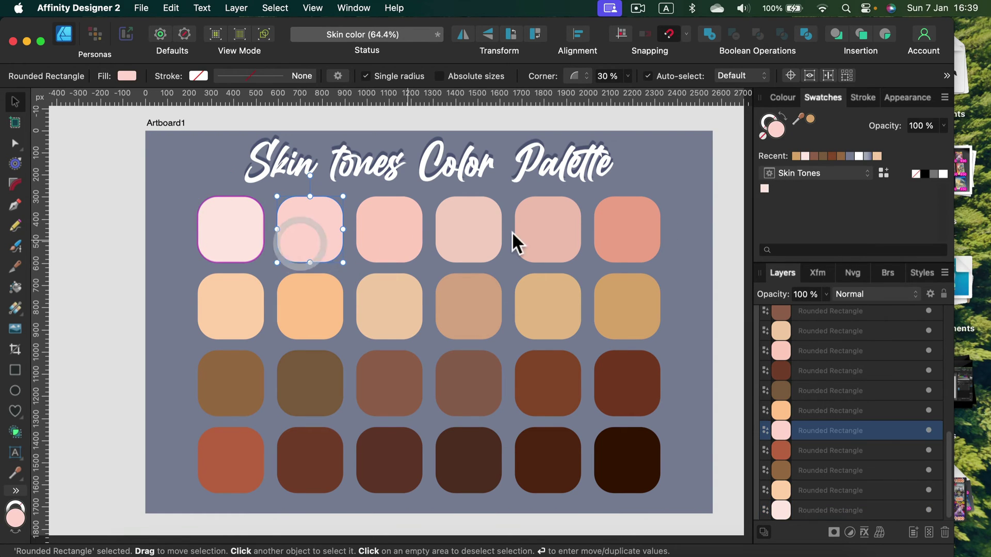
click(885, 175)
click(415, 240)
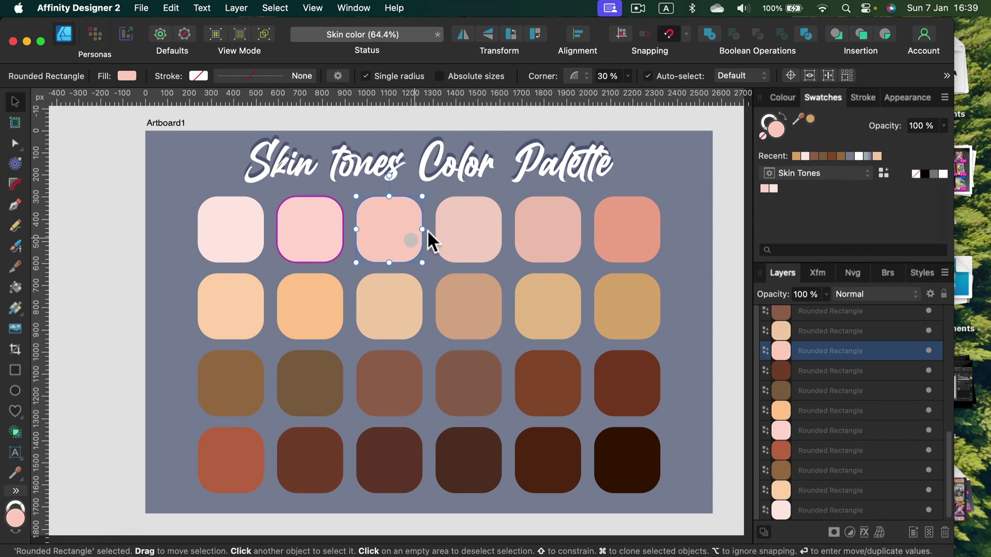
click(884, 173)
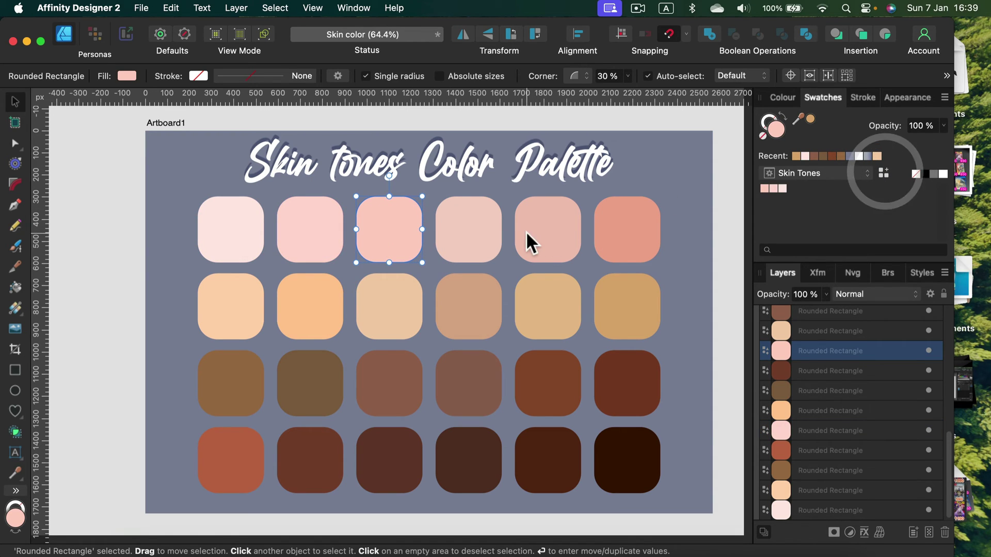
click(472, 231)
click(883, 173)
click(553, 227)
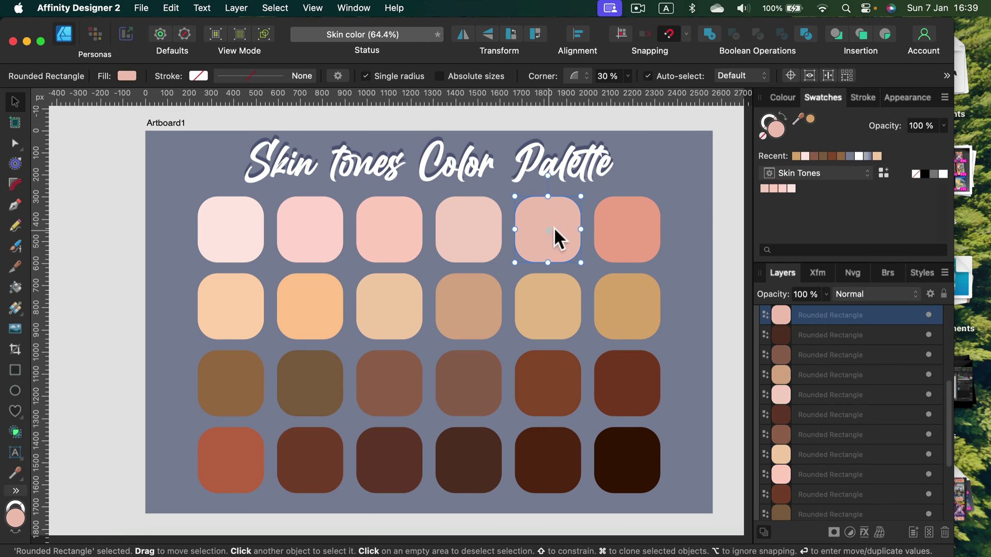
click(885, 173)
click(646, 233)
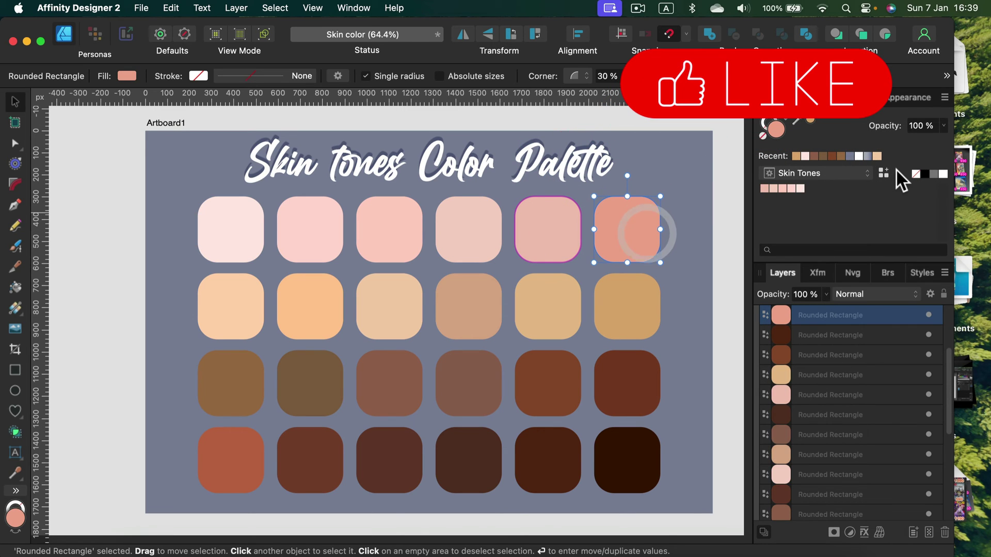
click(885, 172)
- Add the six peach squares of row 2 to Skin Tones
click(231, 298)
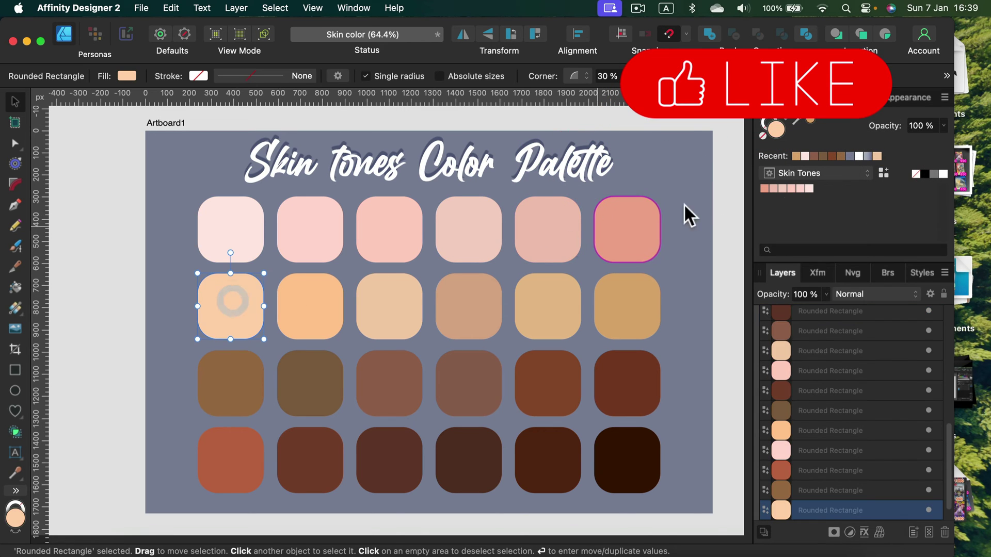
click(883, 173)
click(310, 305)
click(883, 173)
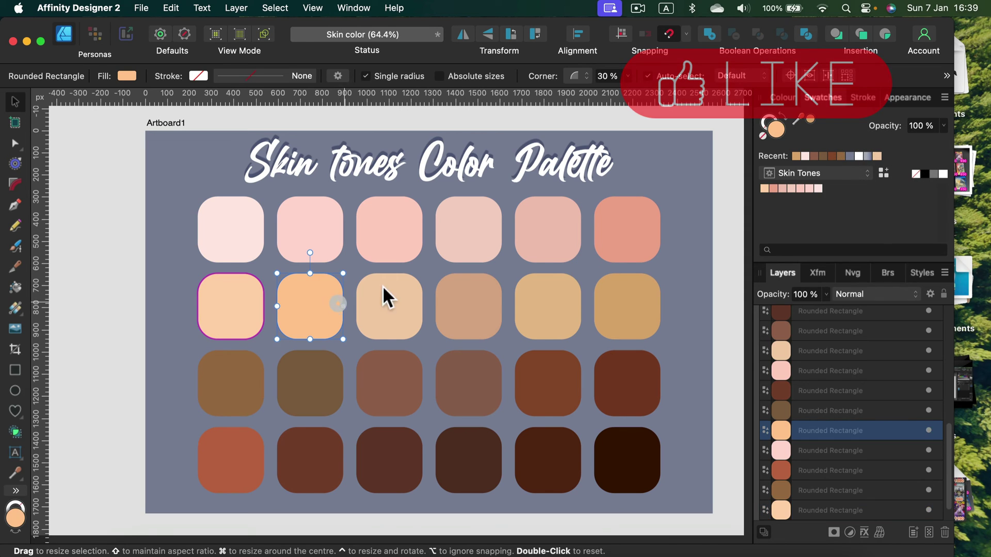
click(389, 304)
click(883, 174)
click(469, 304)
click(884, 174)
click(555, 306)
click(884, 173)
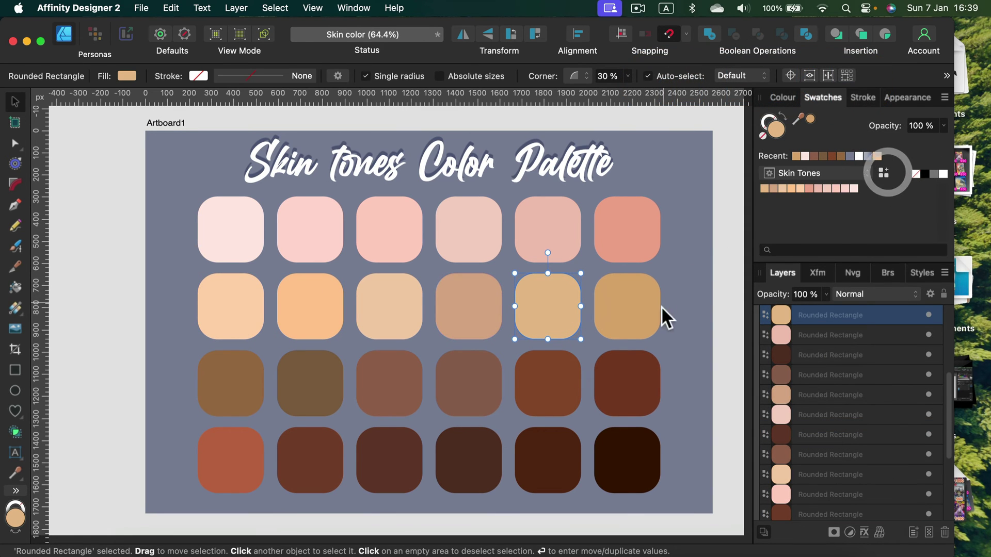
click(652, 309)
click(885, 173)
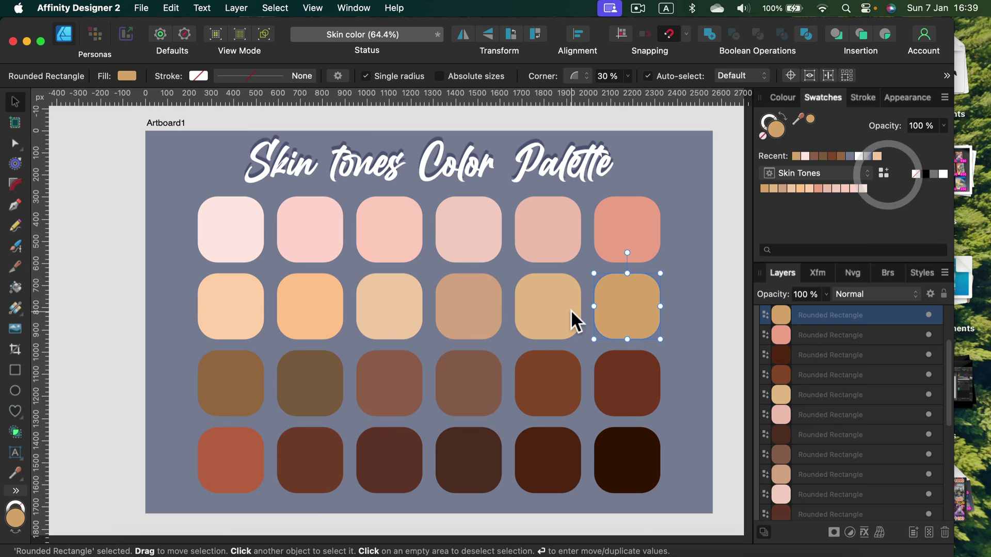
- Add the six brown squares of row 3 to Skin Tones
click(257, 373)
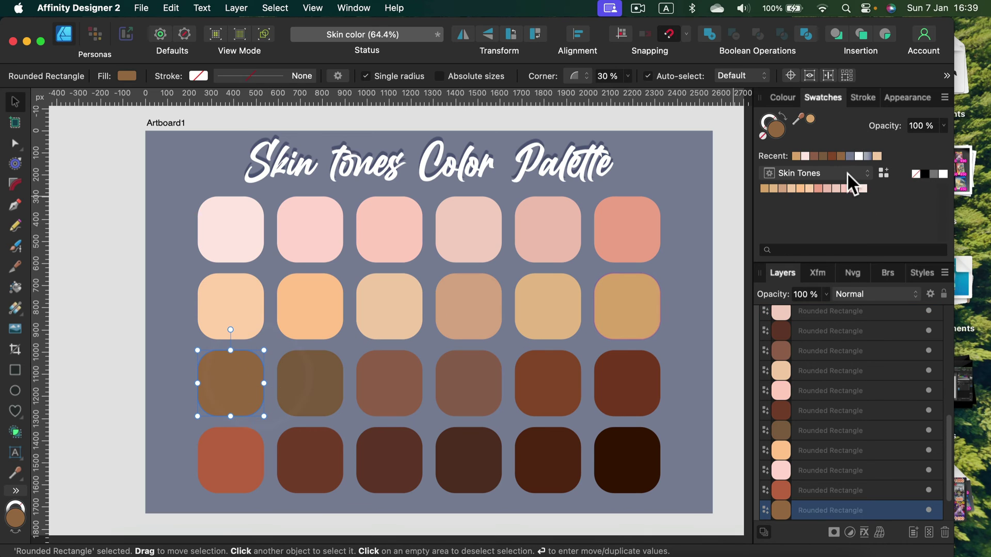
click(883, 173)
click(313, 375)
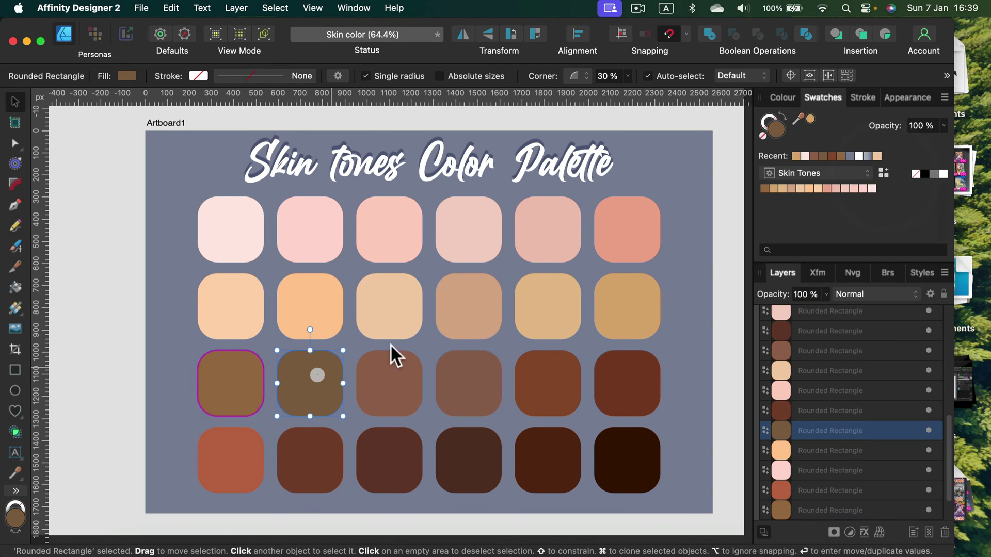
click(883, 173)
click(404, 388)
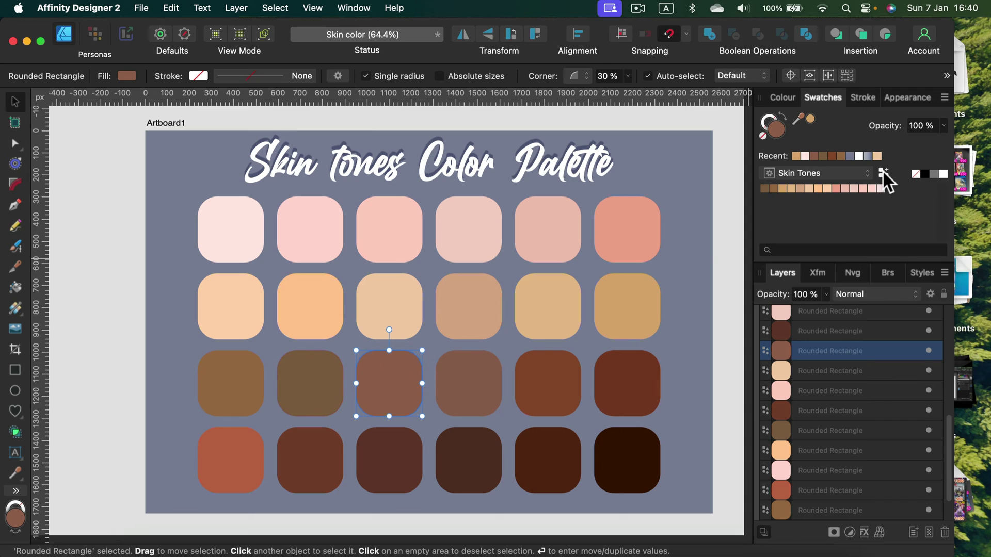
click(883, 173)
click(473, 385)
click(883, 173)
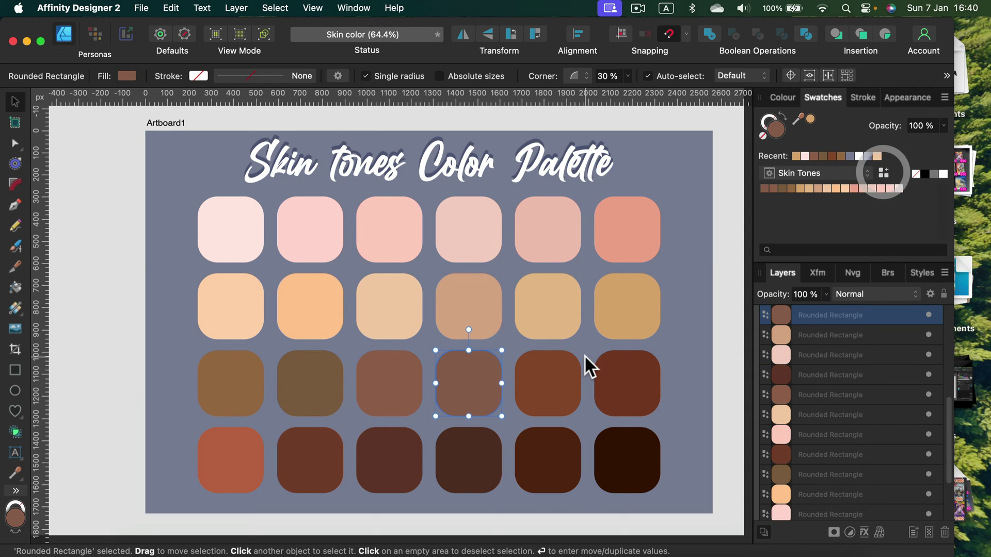
click(549, 373)
click(885, 172)
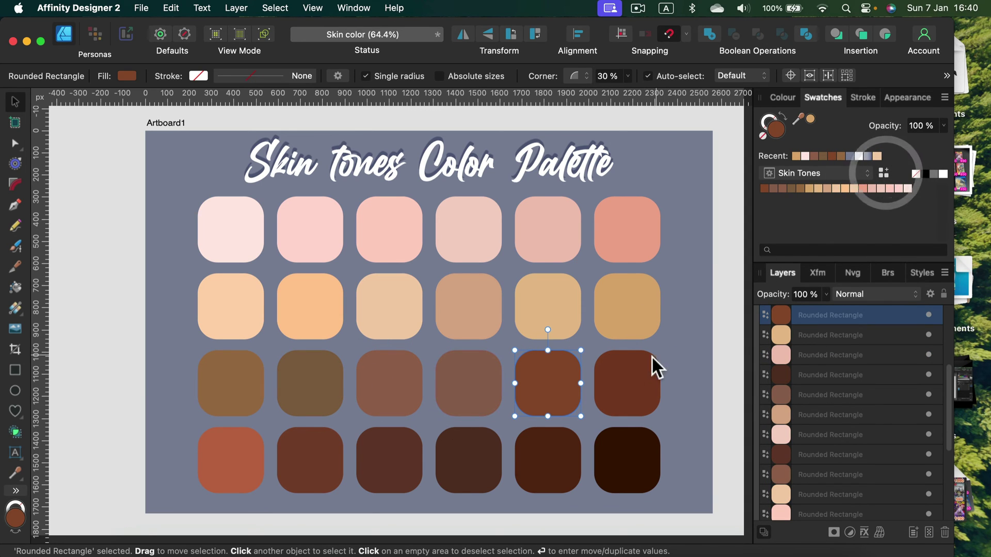
click(651, 355)
click(885, 172)
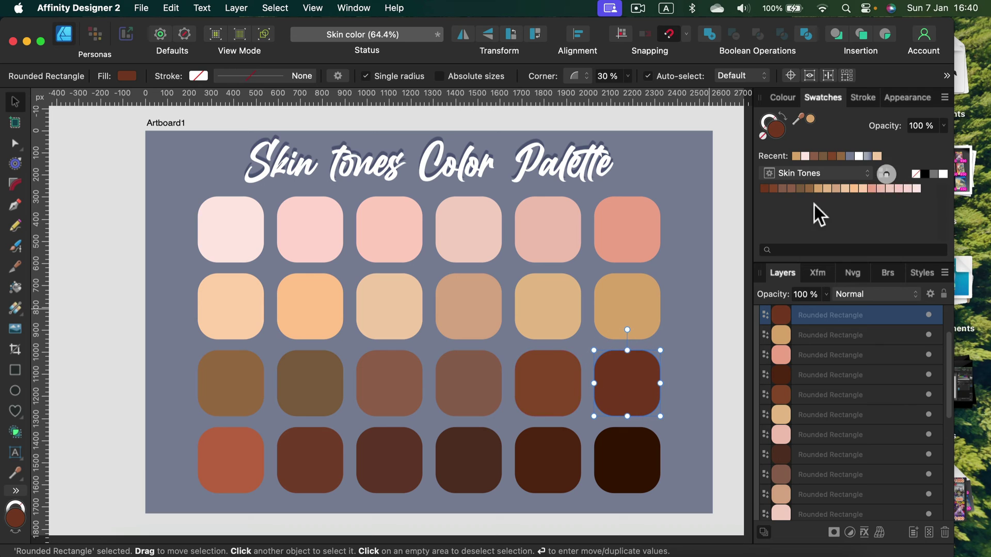
- Add the six dark squares of row 4, through the darkest brown, to Skin Tones
click(245, 452)
click(883, 173)
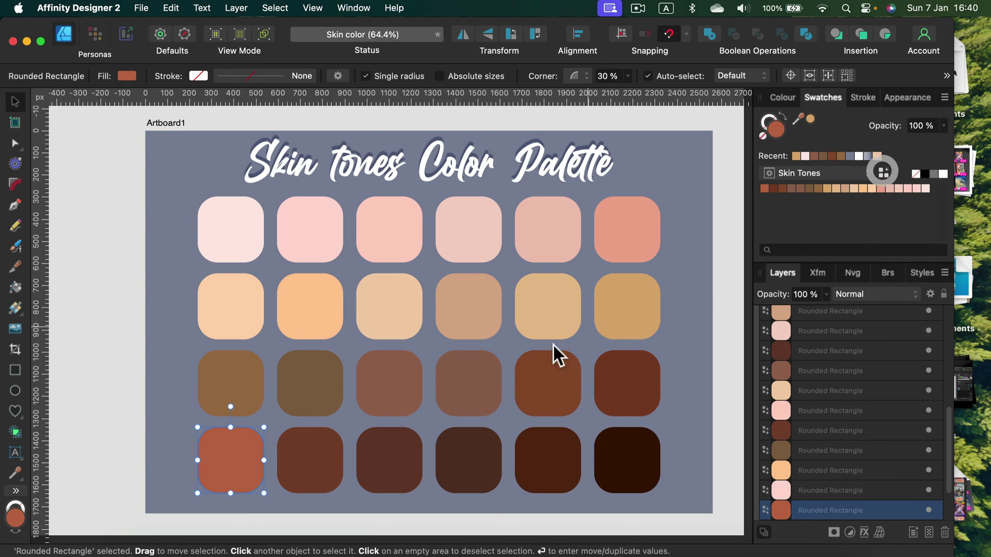
click(311, 467)
click(411, 451)
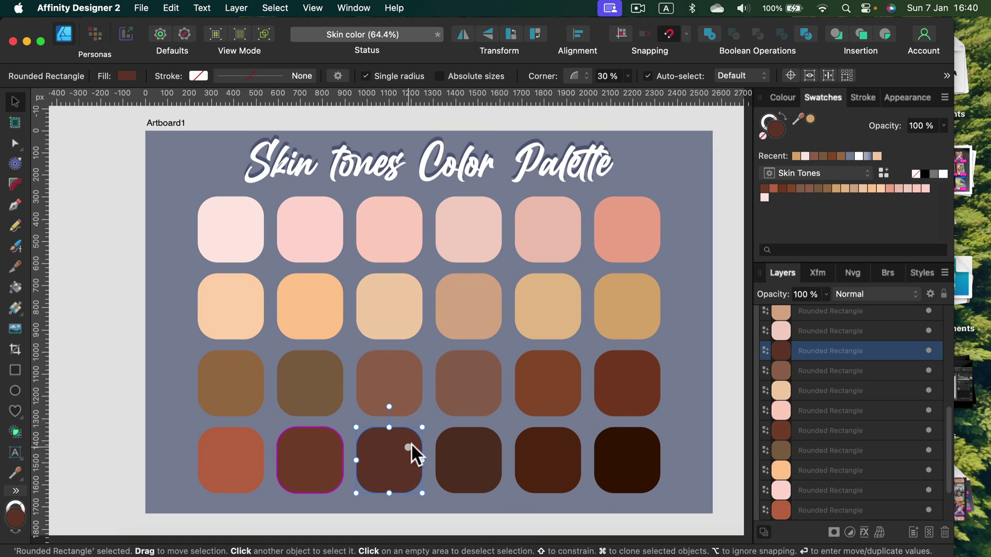
click(884, 173)
click(884, 172)
click(471, 472)
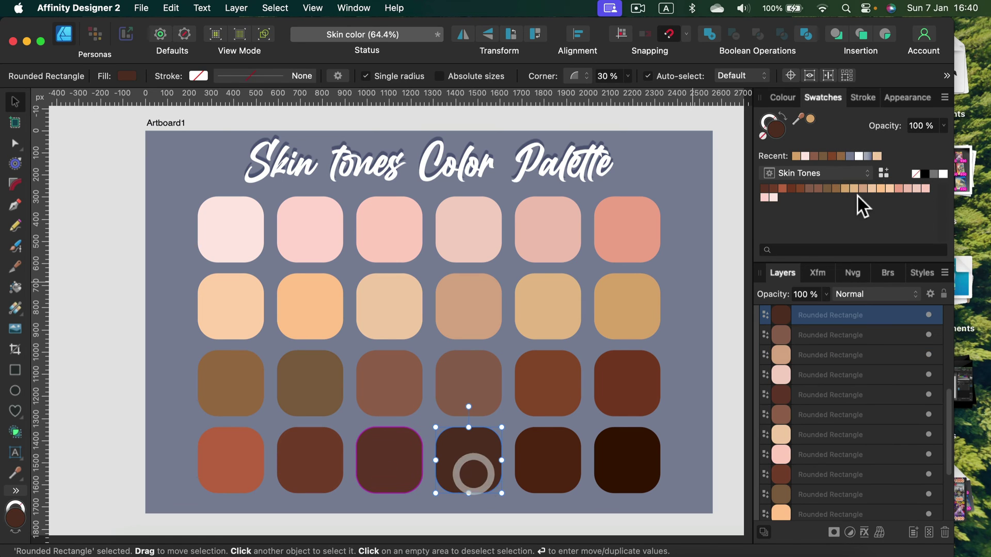
click(884, 172)
click(555, 459)
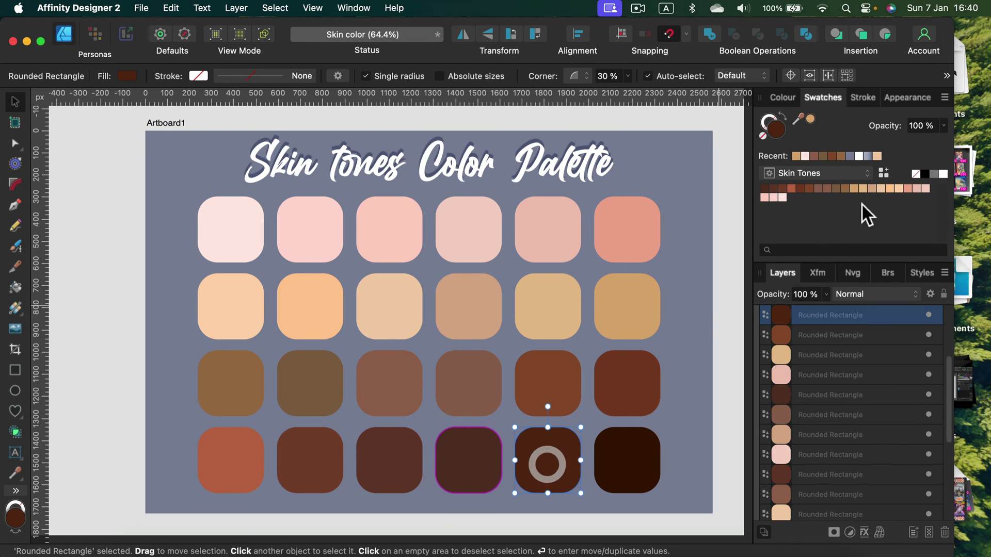
click(881, 173)
click(634, 467)
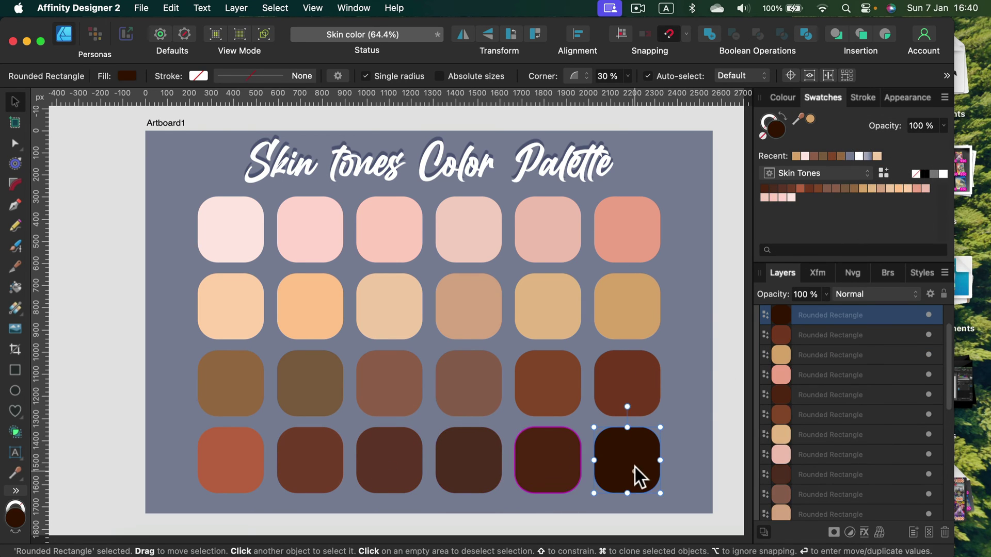
click(881, 172)
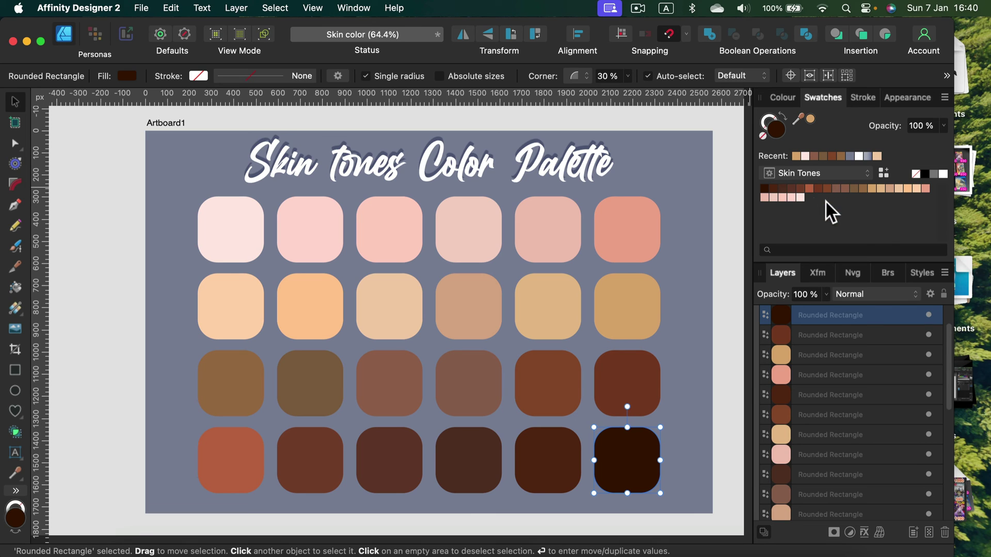
- Deselect everything and draw a large heart over the colour grid
click(100, 186)
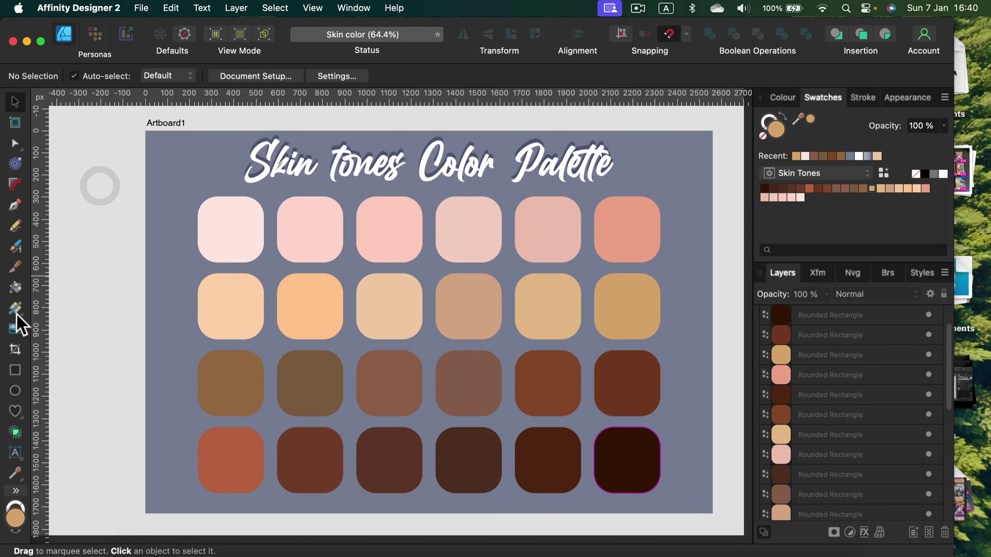
click(15, 371)
click(15, 411)
drag(326, 216, 556, 444)
click(15, 101)
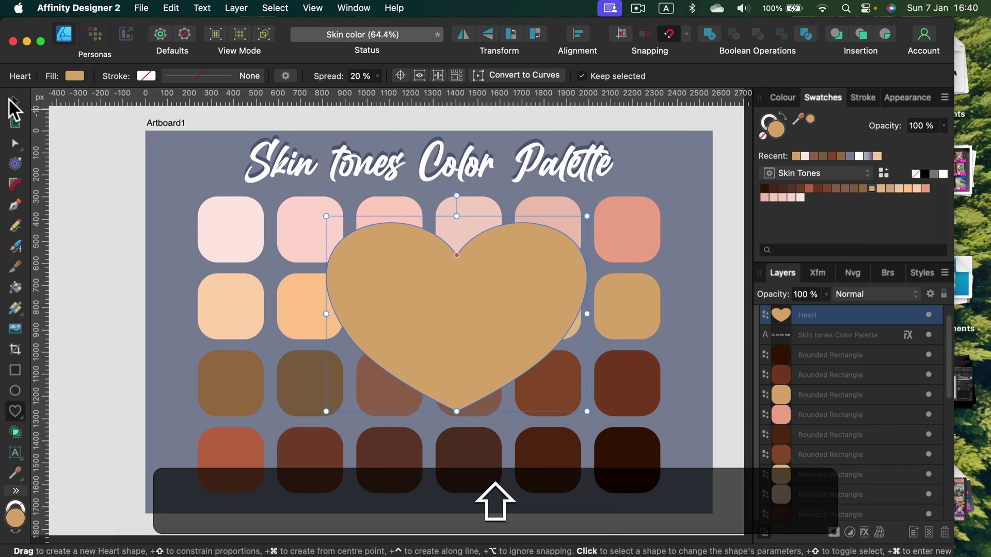
- Try brown, salmon, tan and peach Skin Tones swatches on the heart, ending with light pink
click(843, 189)
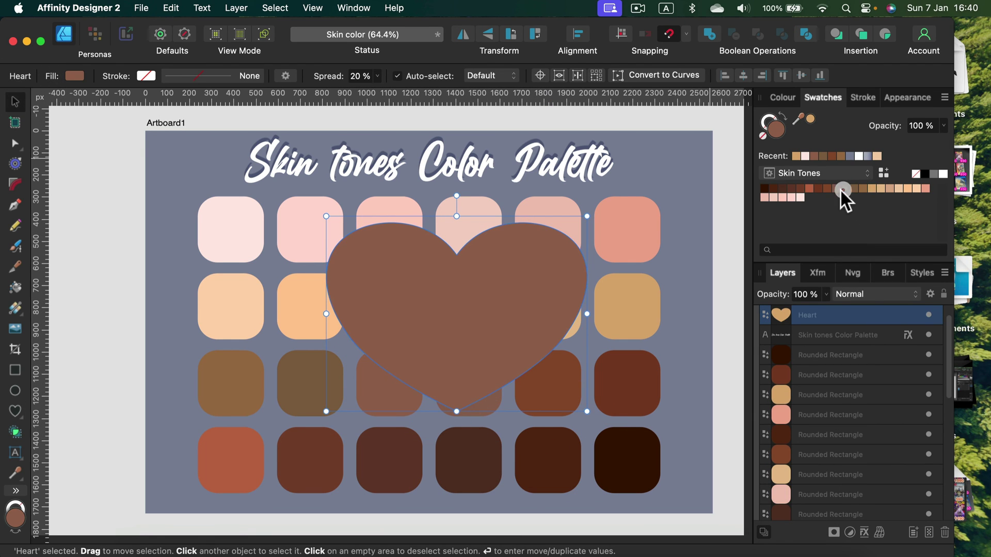
click(783, 198)
click(782, 188)
click(924, 188)
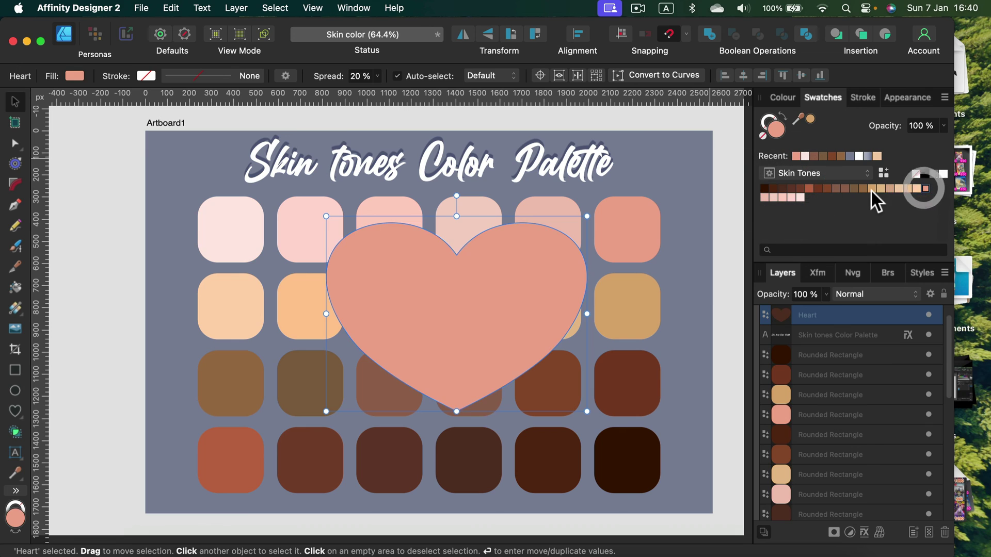
click(878, 188)
click(907, 188)
click(773, 189)
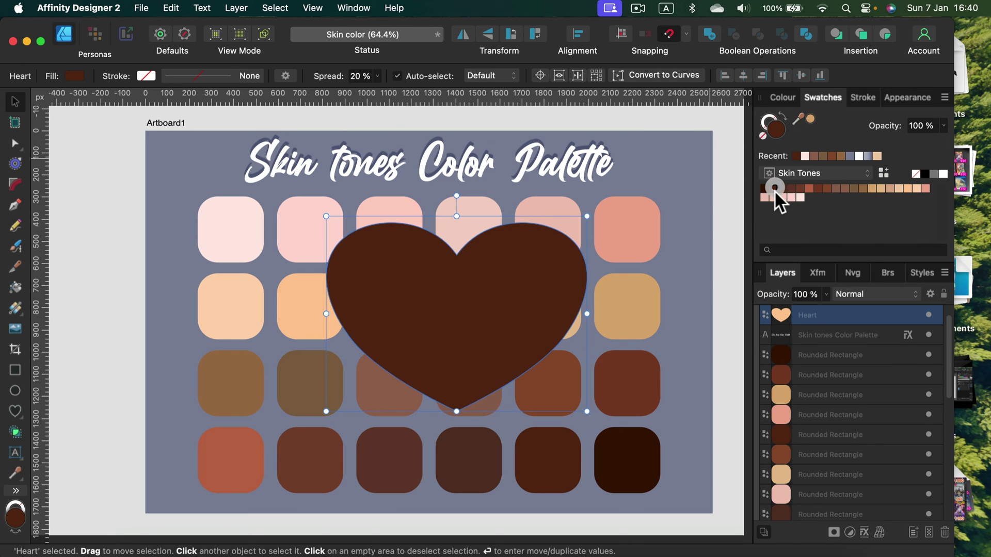
click(774, 197)
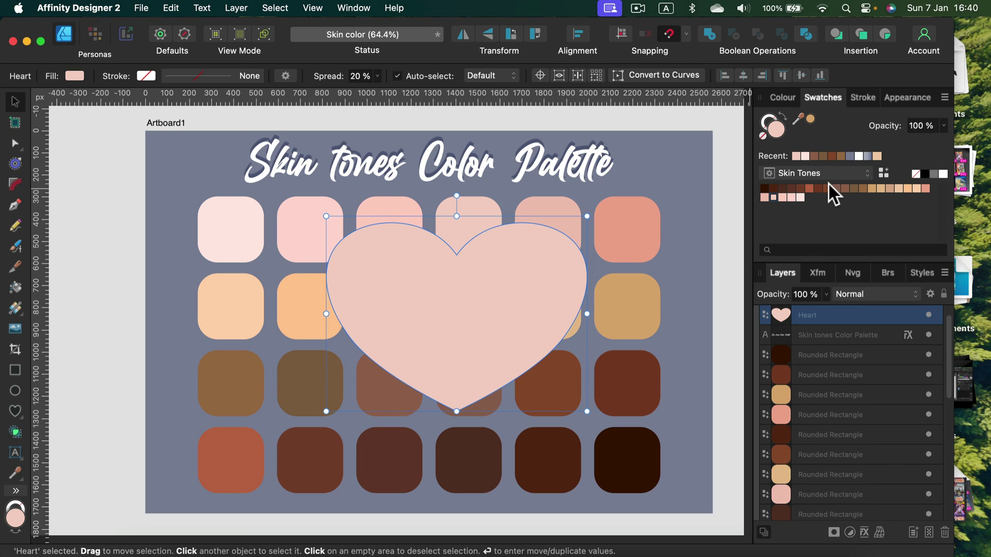
- Choose Export Palette… for Skin Tones from the Swatches panel menu
click(944, 97)
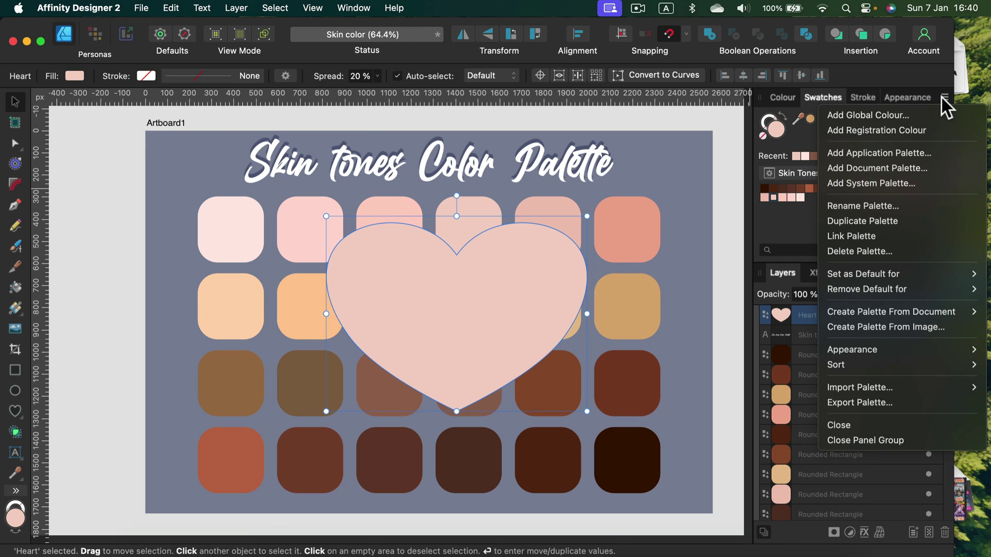
click(864, 405)
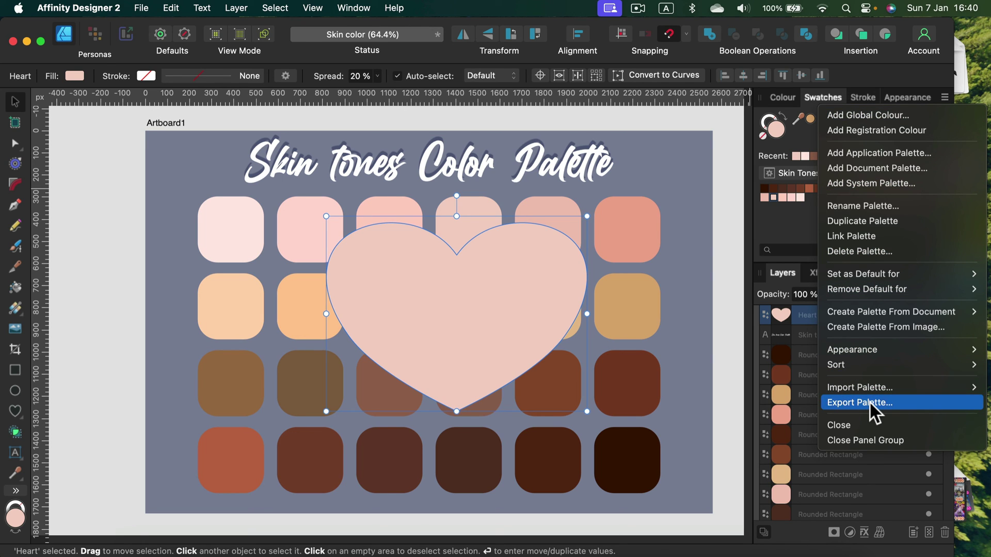